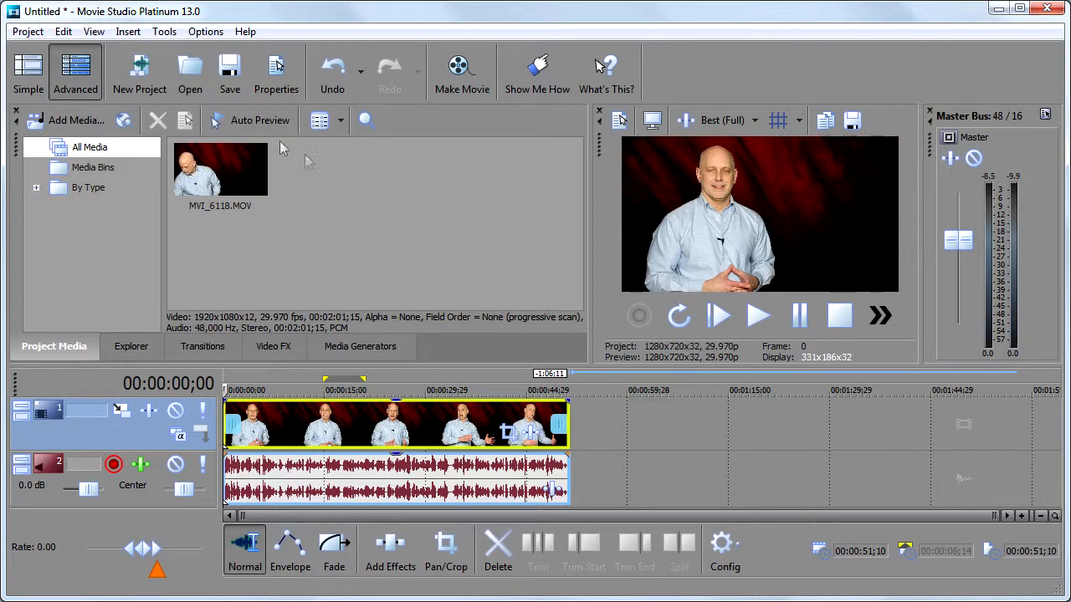
Save the project under the name test in the Movie Studio Platinum 13.0 Projects folder
click(28, 31)
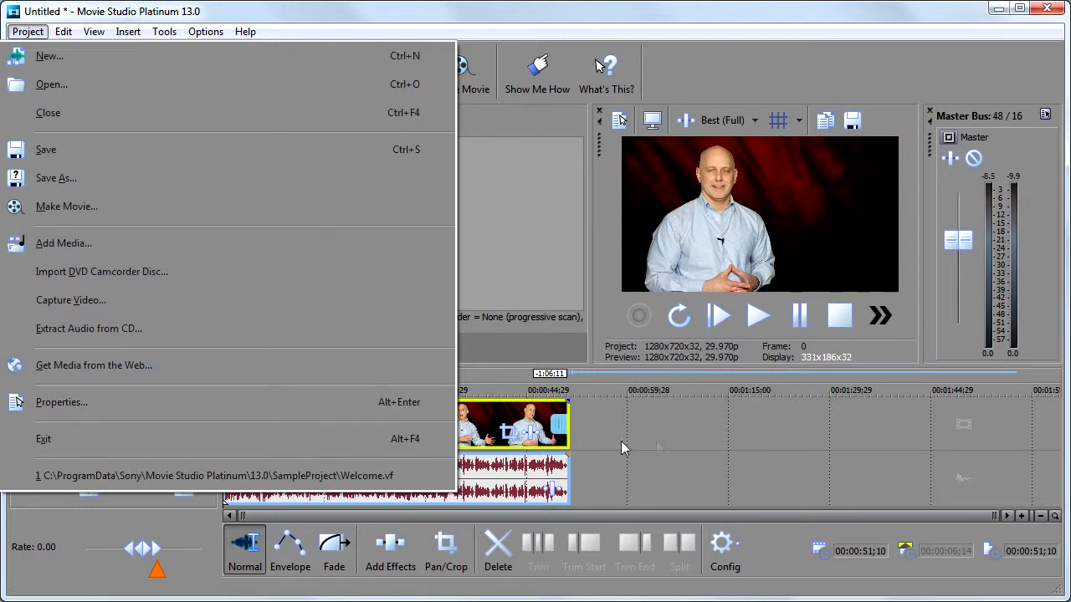
click(658, 444)
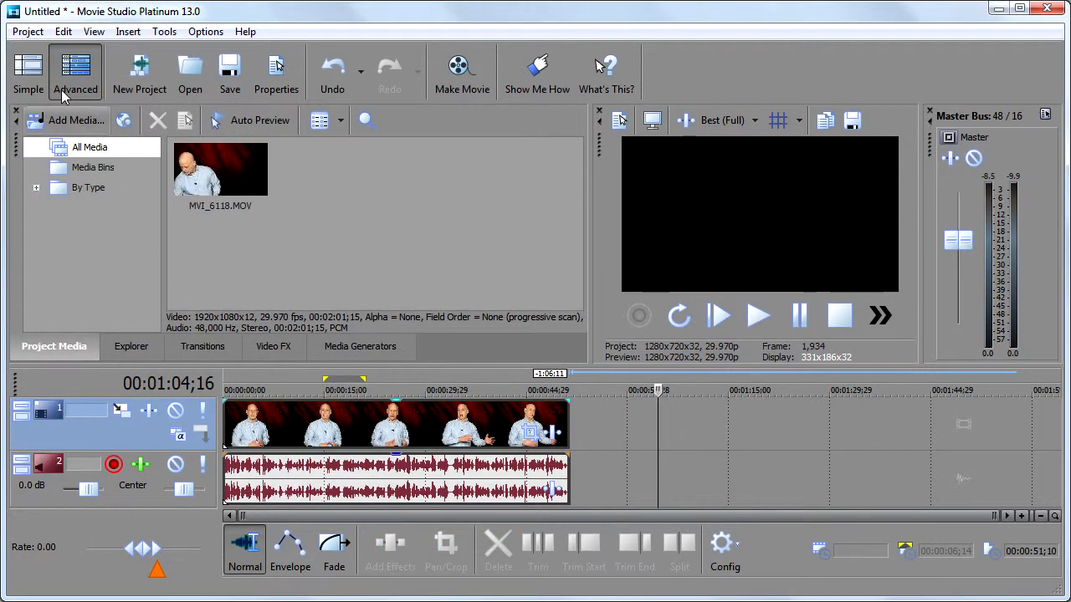
click(26, 32)
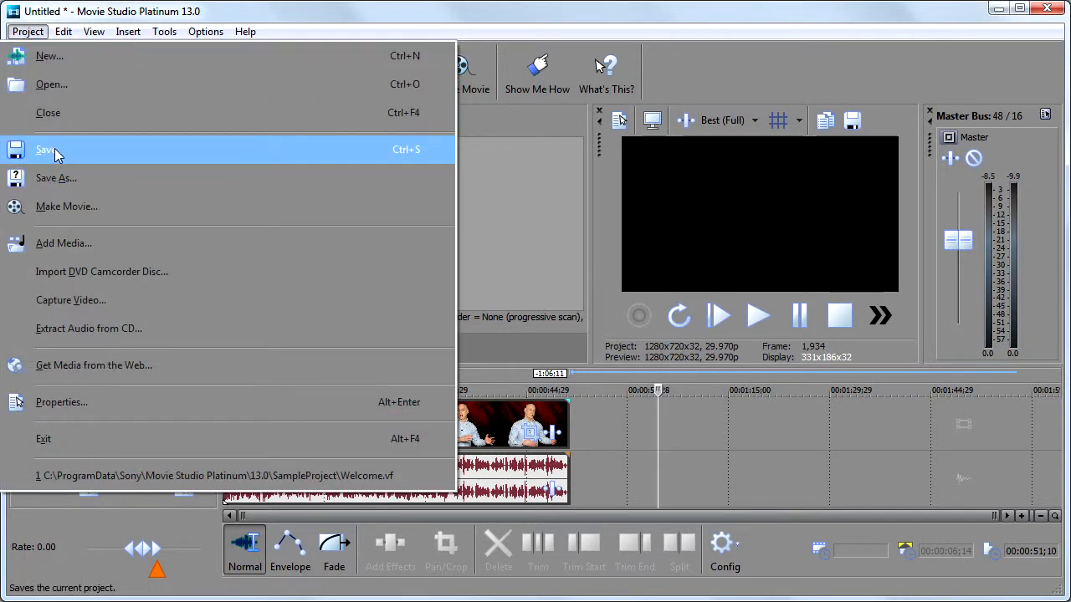
click(63, 180)
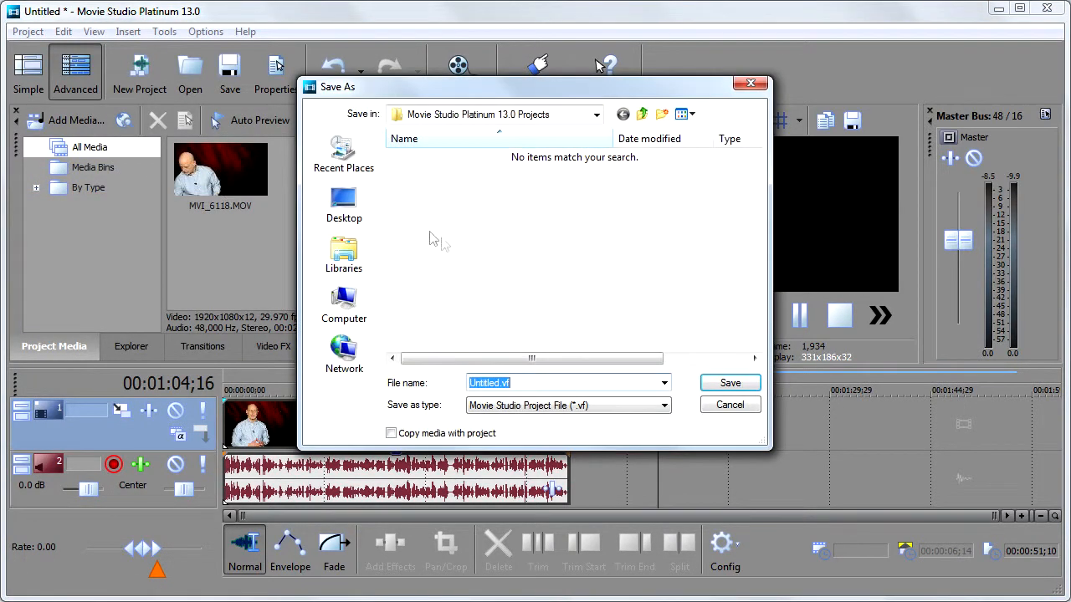
text(test)
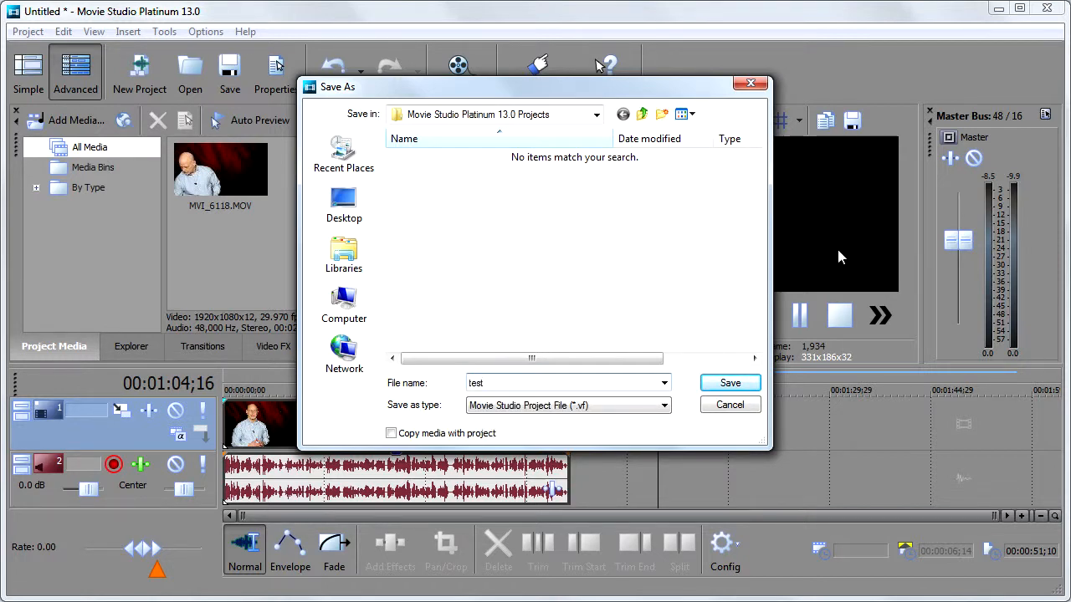
click(717, 384)
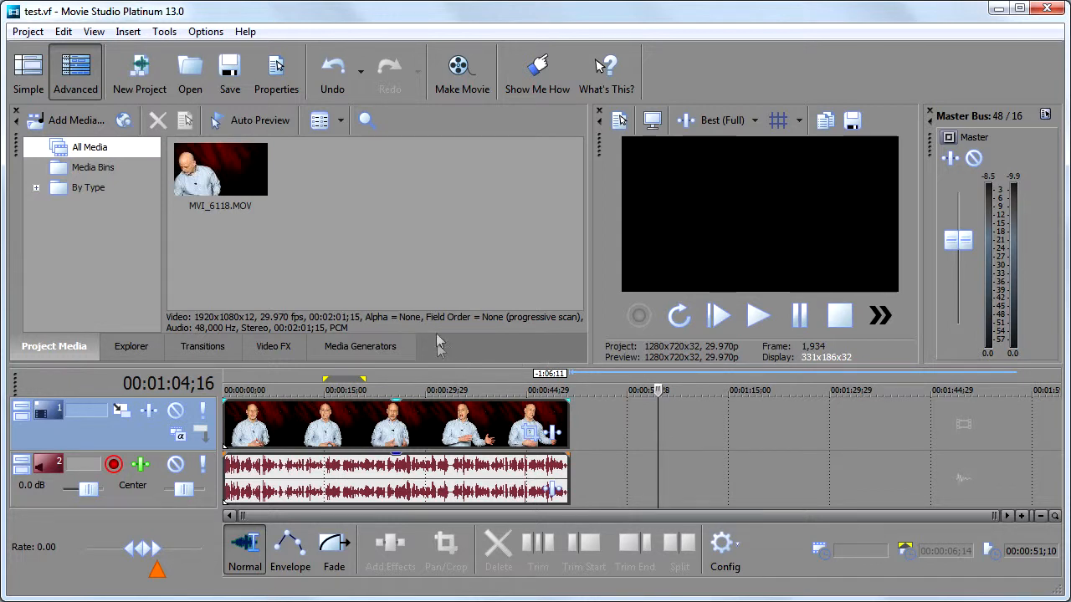
Place the playhead at about 31 seconds in the video clip and set the preview quality to Best (Full)
click(436, 423)
click(435, 423)
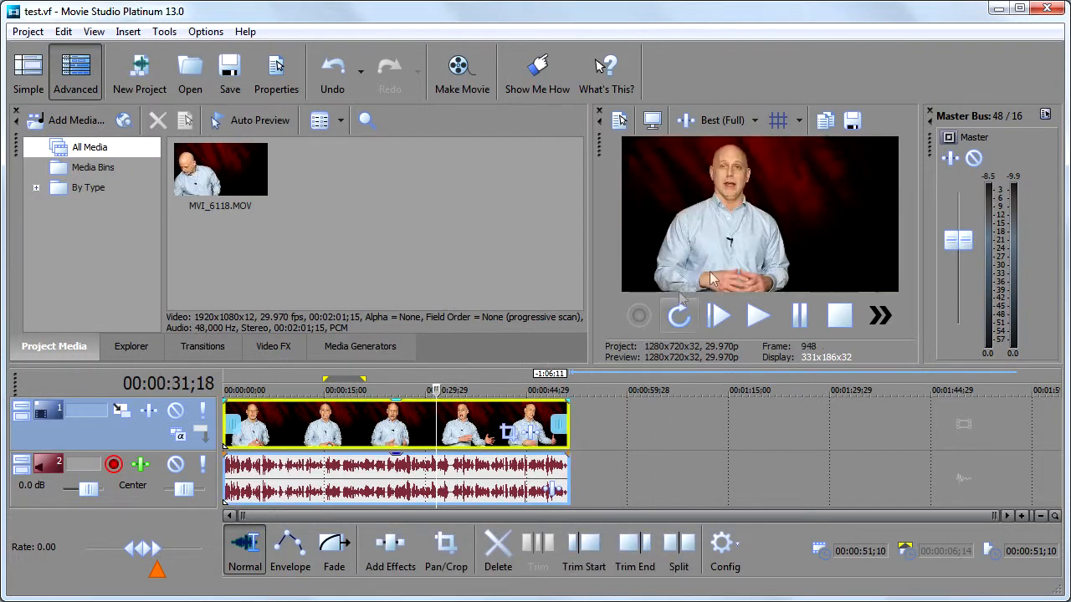
click(755, 123)
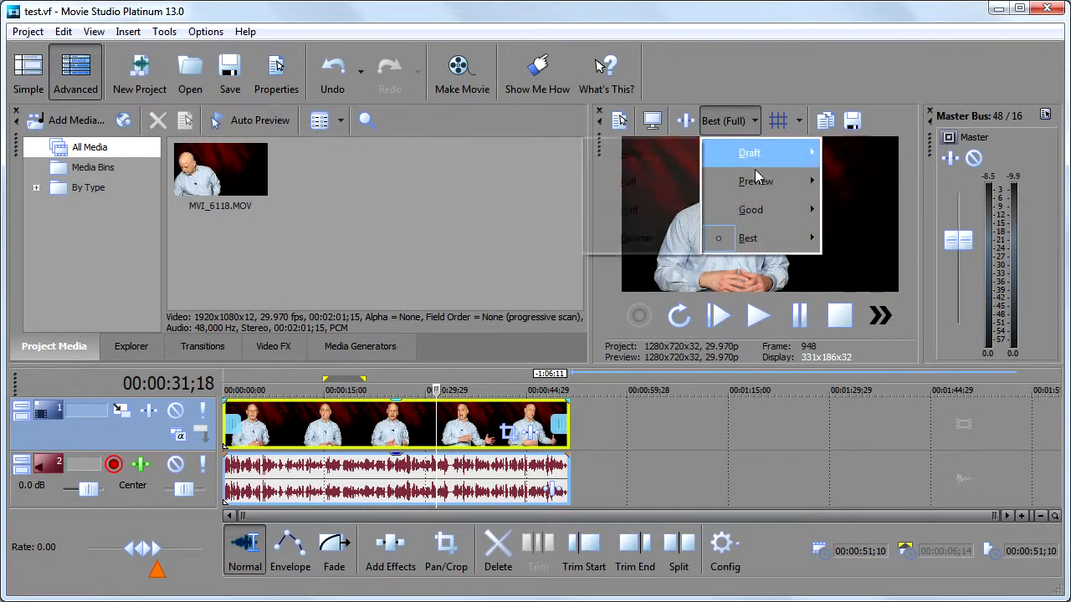
mouse_move(753, 238)
click(642, 266)
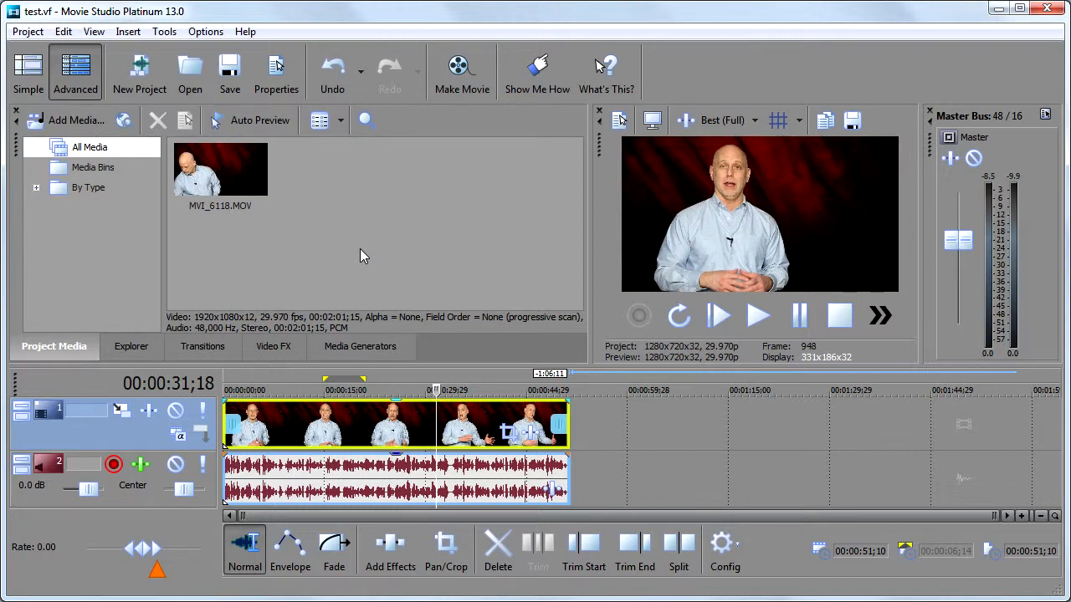
click(606, 73)
click(691, 120)
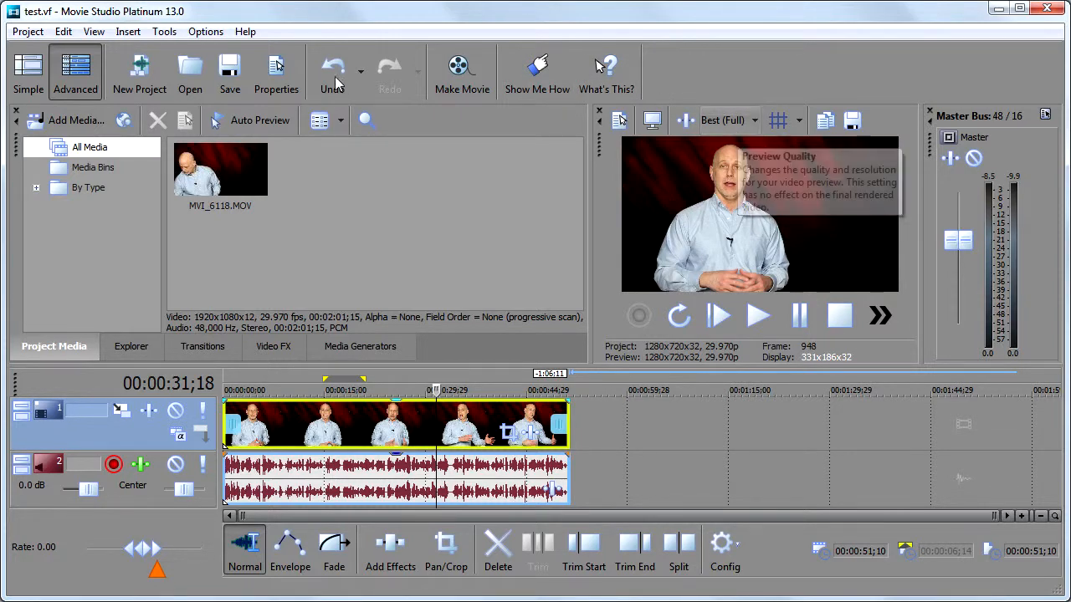
Check the project's video properties, including frame size, frame rate and rendering quality, without changing them
click(25, 33)
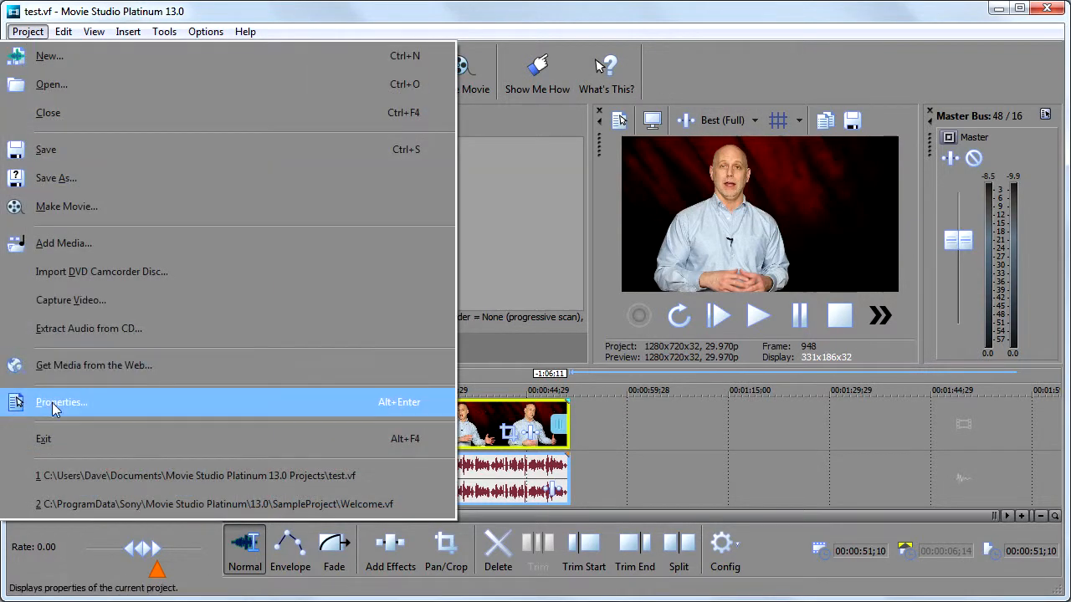
click(52, 403)
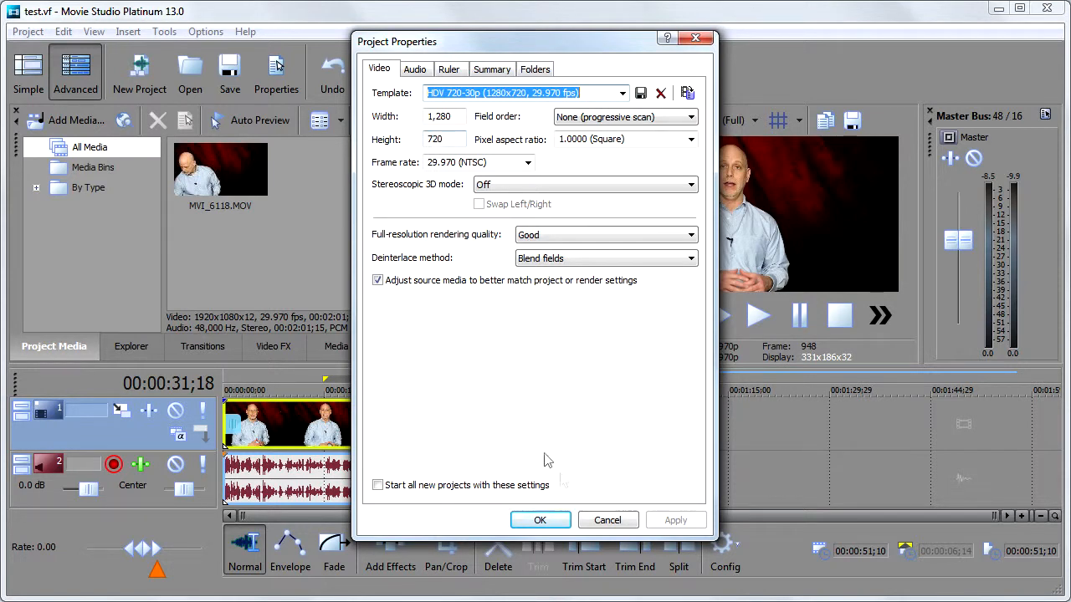
click(607, 519)
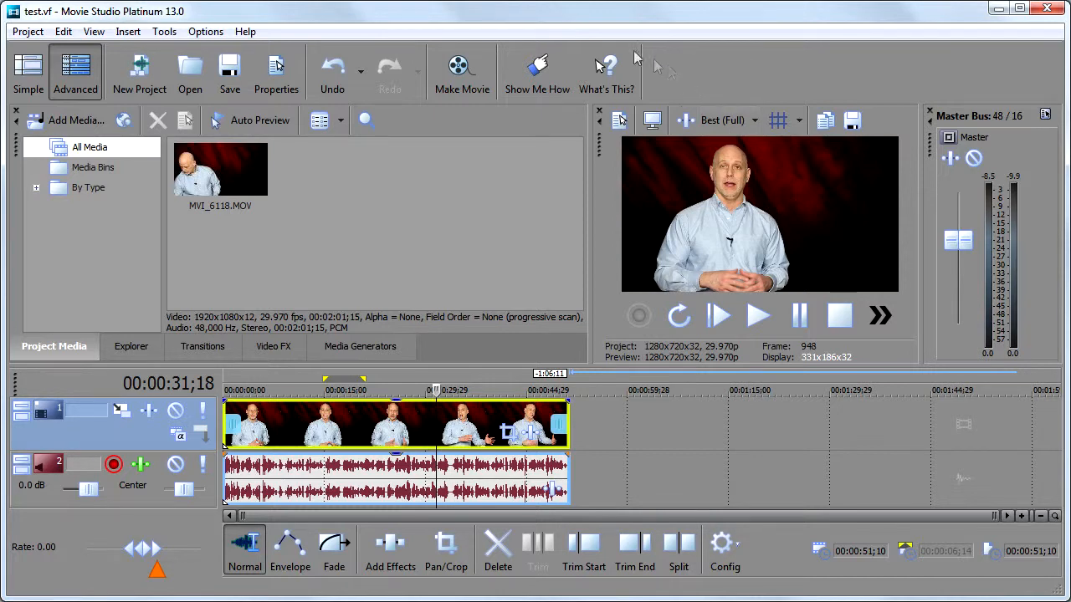
Examine the advanced render formats and templates for saving the movie to the hard drive as MP4, without rendering
click(465, 75)
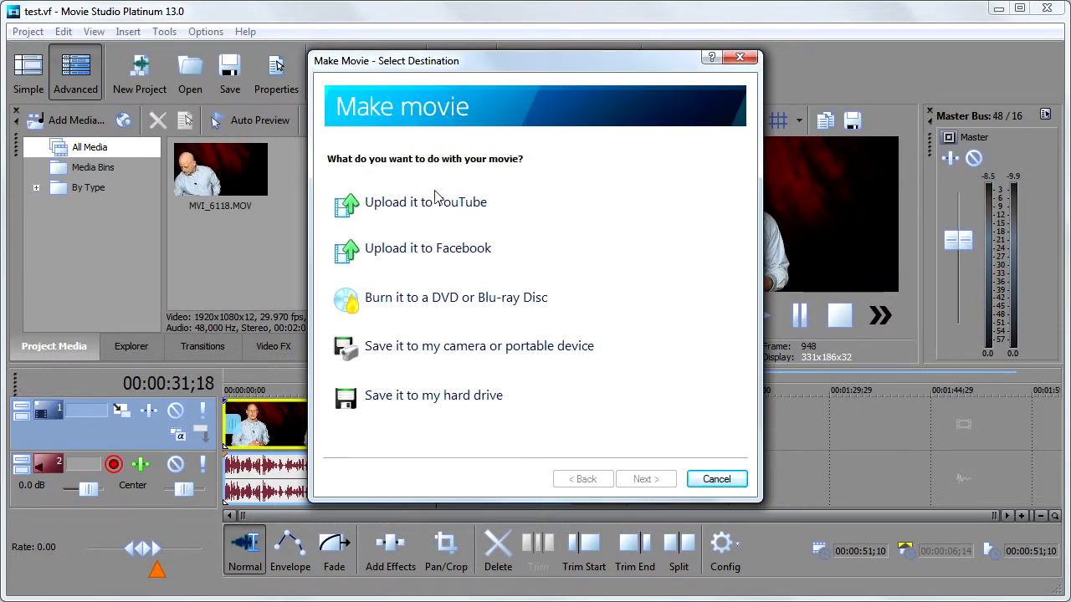
click(418, 399)
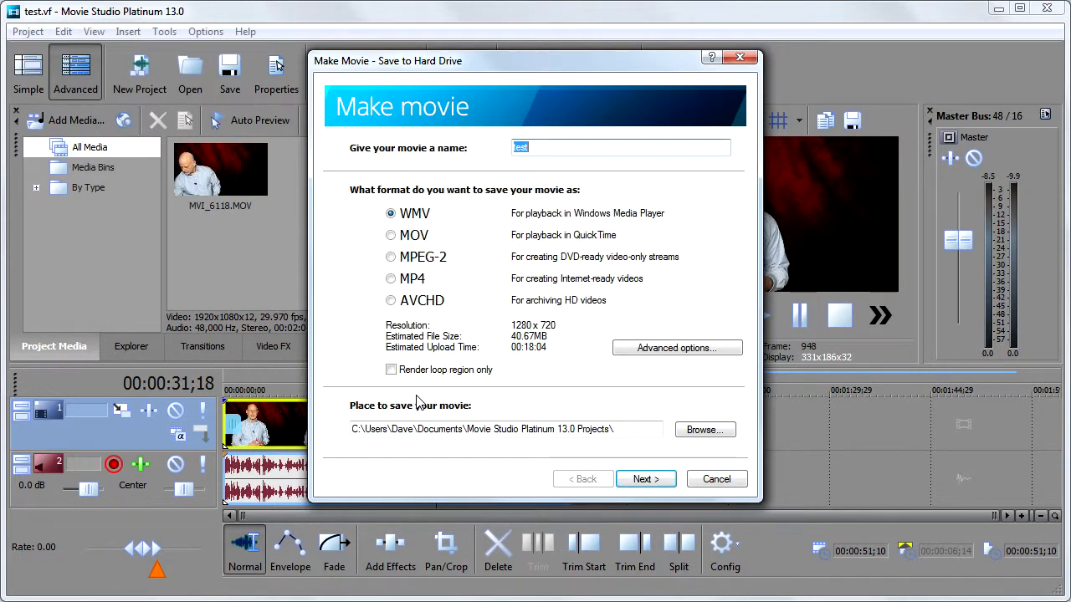
click(390, 280)
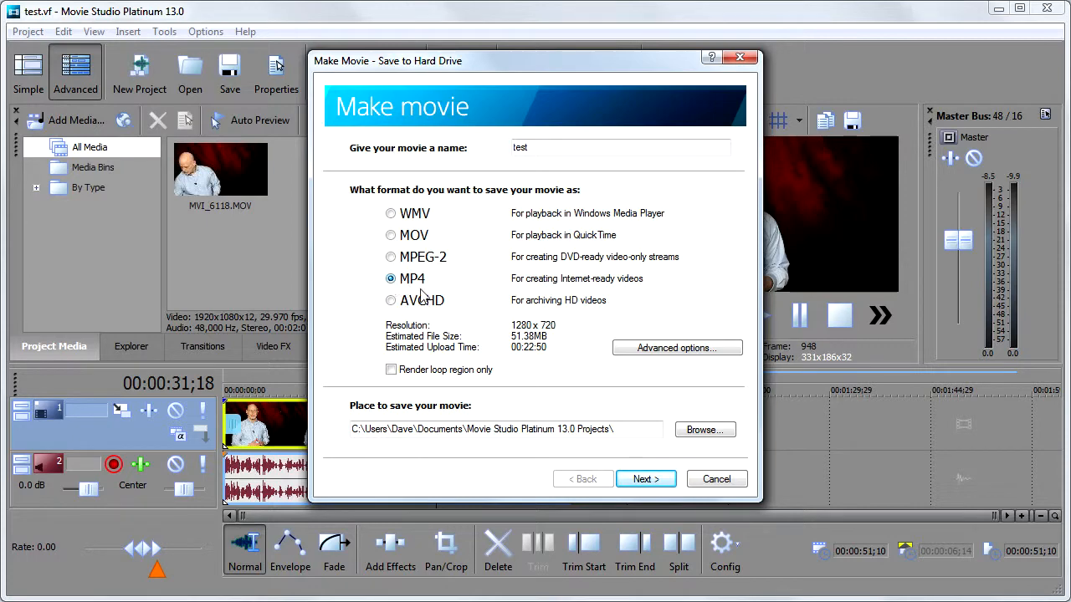
click(659, 350)
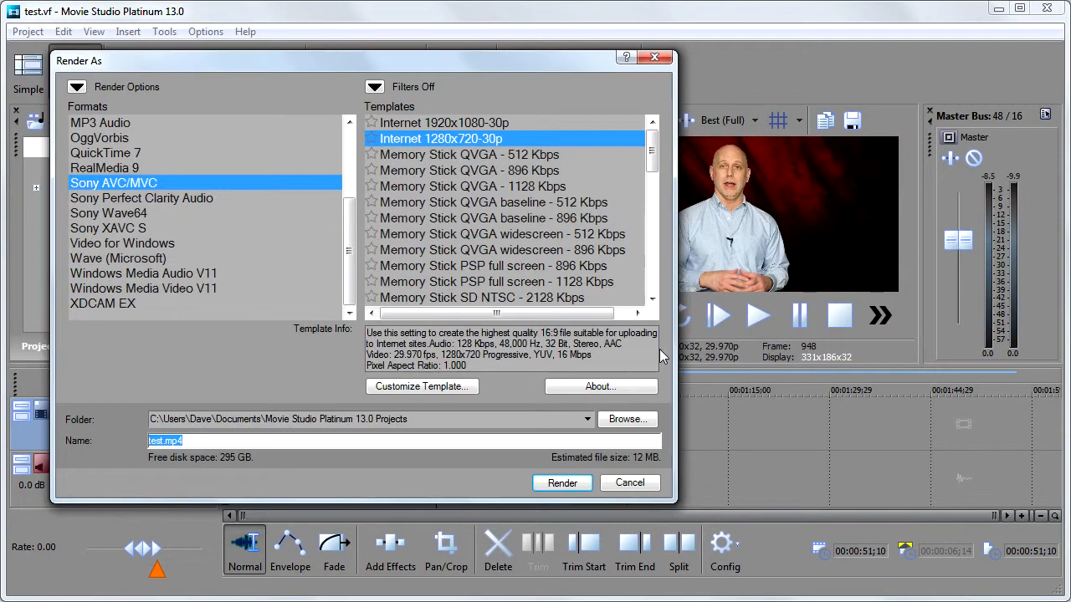
mouse_move(349, 228)
mouse_down()
mouse_move(351, 161)
mouse_move(363, 228)
mouse_up()
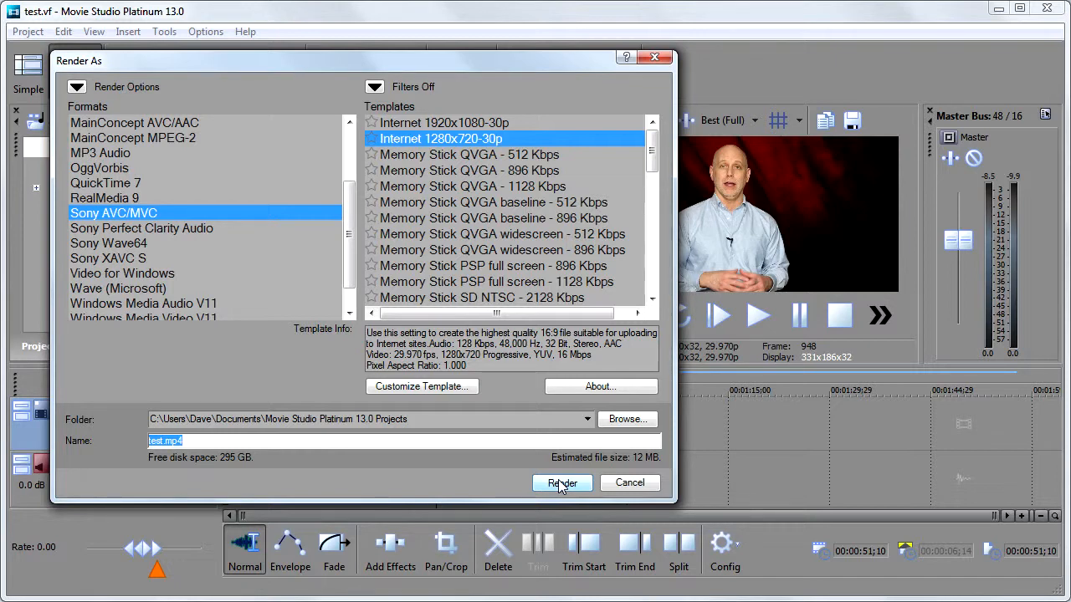
click(631, 487)
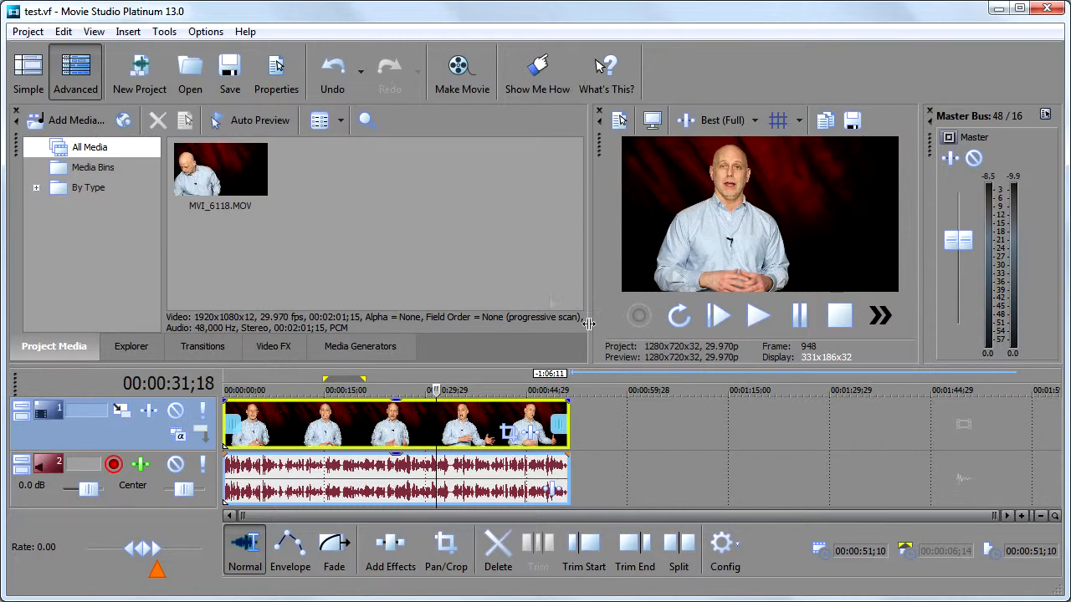
Set the project's video frame size to 1920 wide by 1080 high in the project properties
click(25, 31)
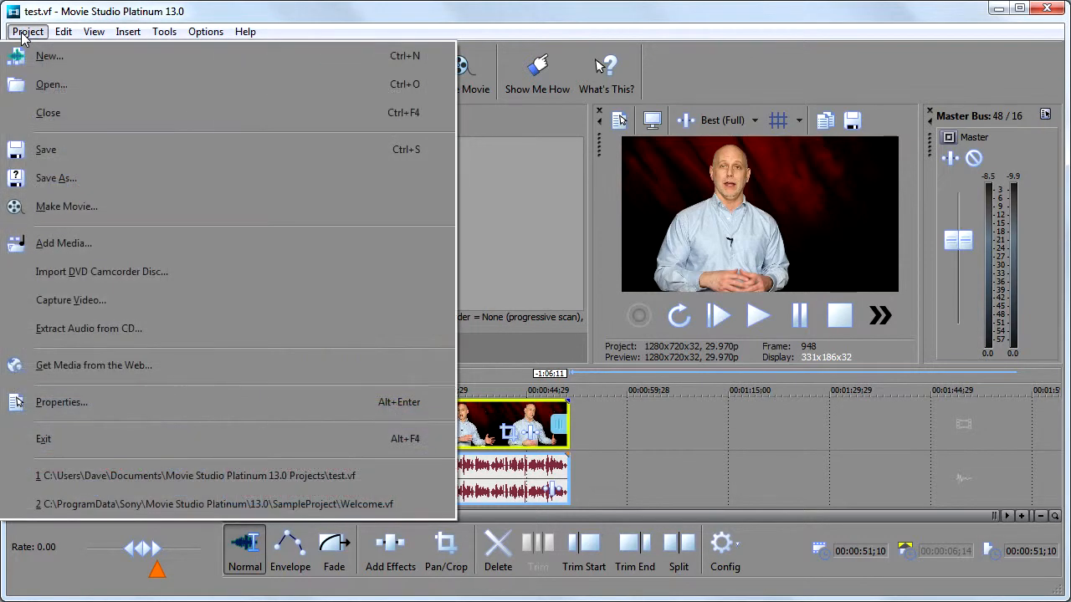
click(74, 403)
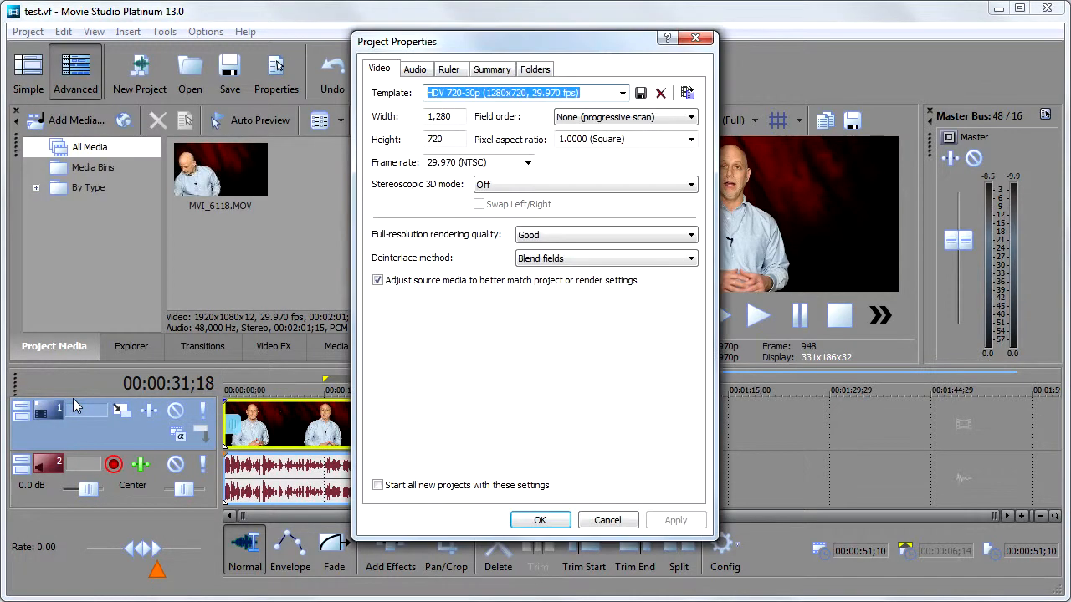
click(454, 117)
drag(454, 116, 418, 113)
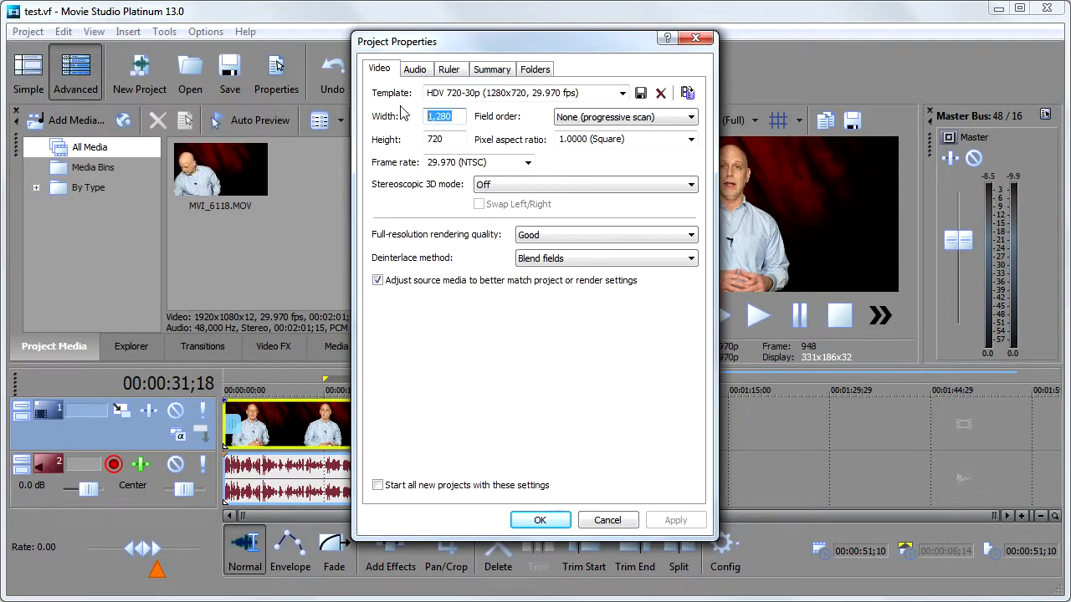
text(1920)
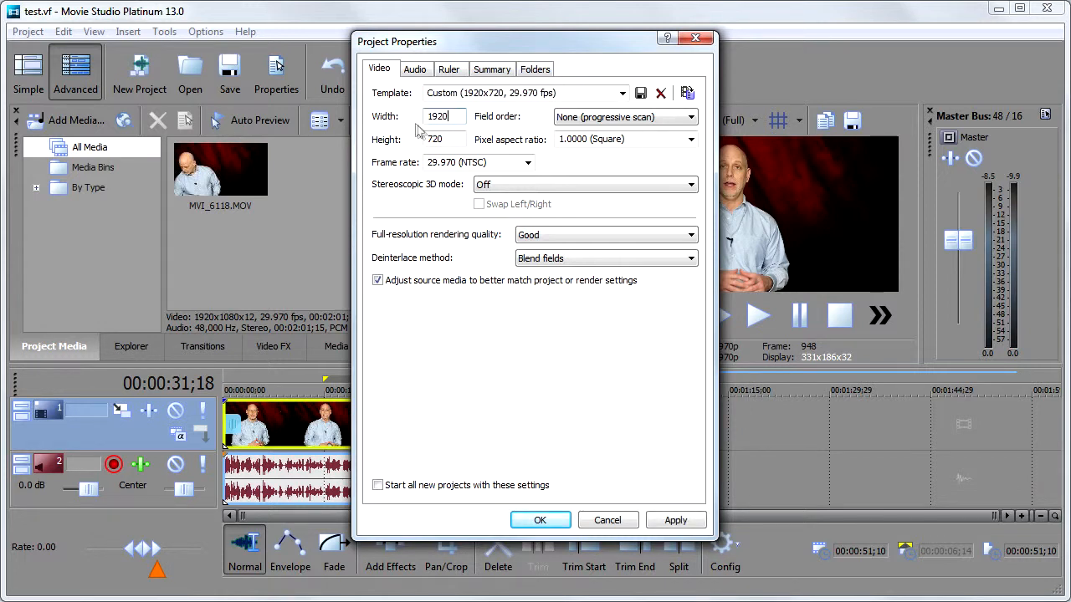
key(Tab)
text(1080)
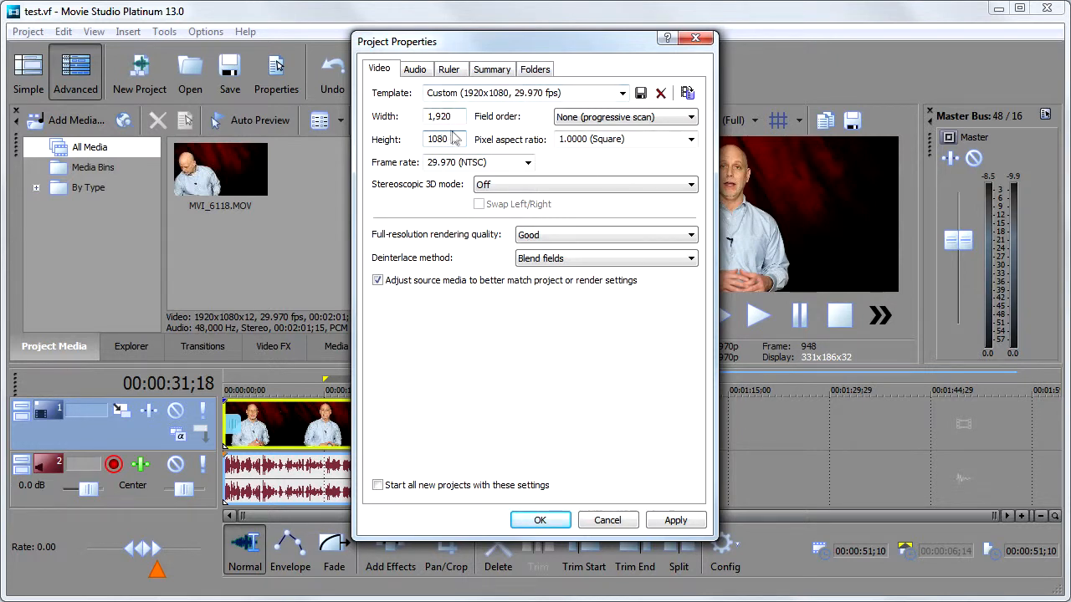
Set the project's frame rate to 59.940 (Double NTSC) and apply the project properties
click(530, 166)
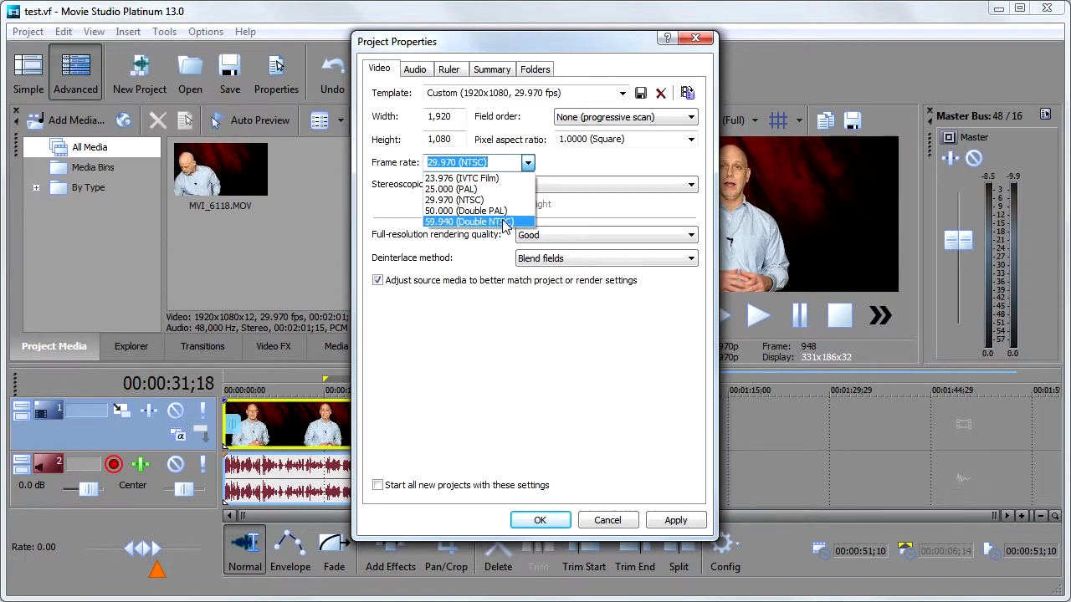
click(472, 222)
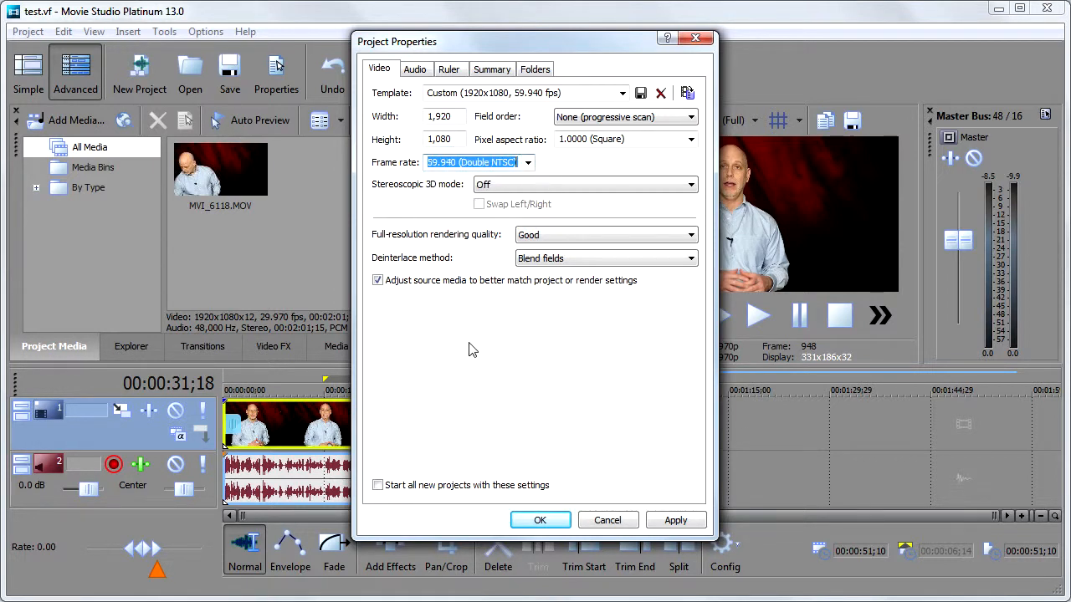
click(674, 519)
click(542, 519)
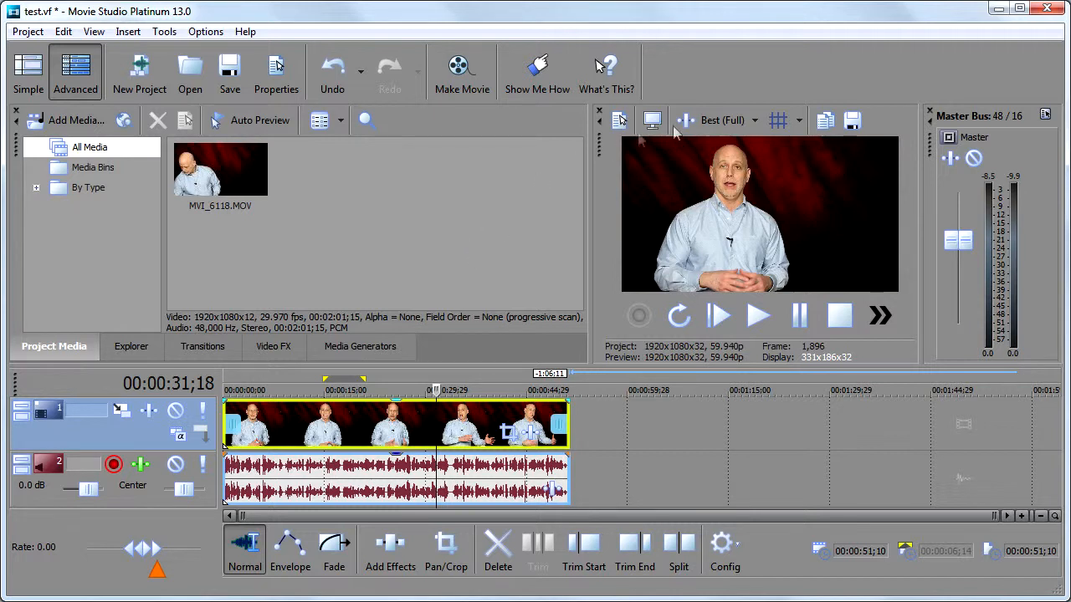
Select Best (Full) as the preview quality and save the project
click(725, 131)
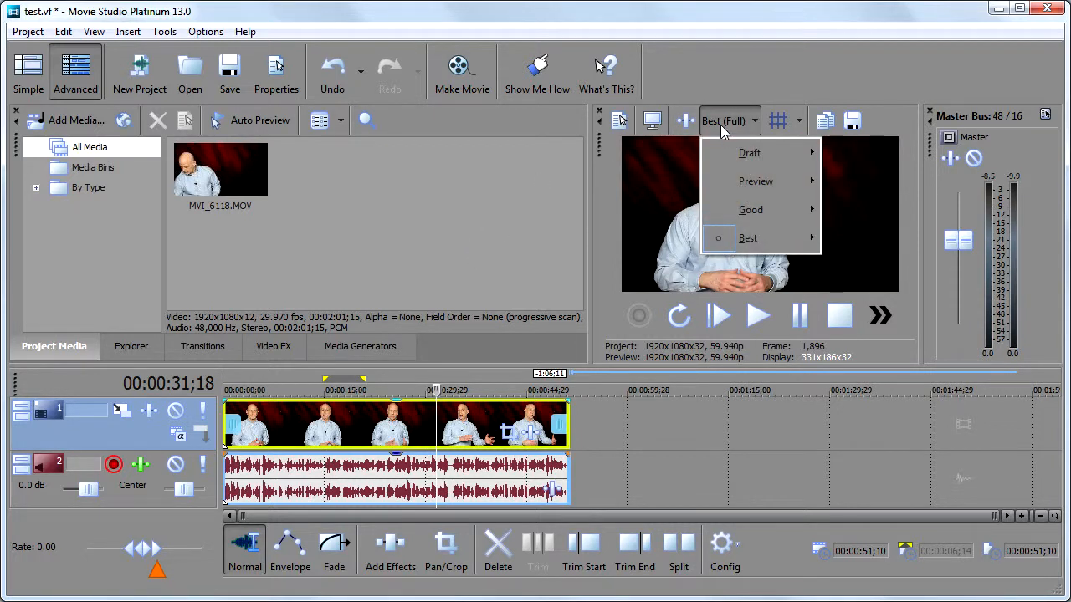
mouse_move(756, 251)
click(635, 270)
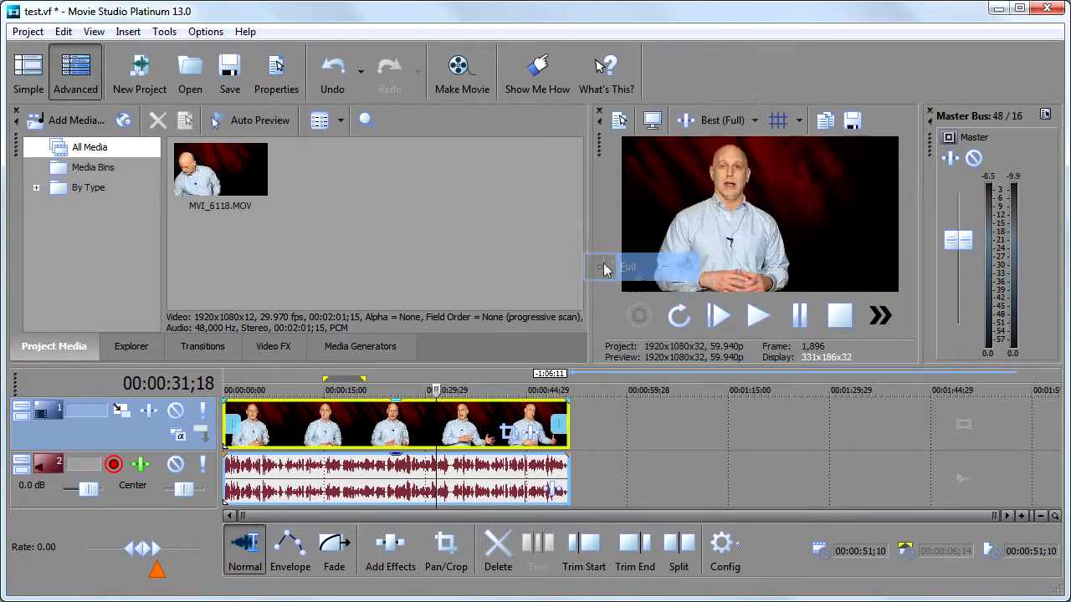
click(18, 34)
click(46, 149)
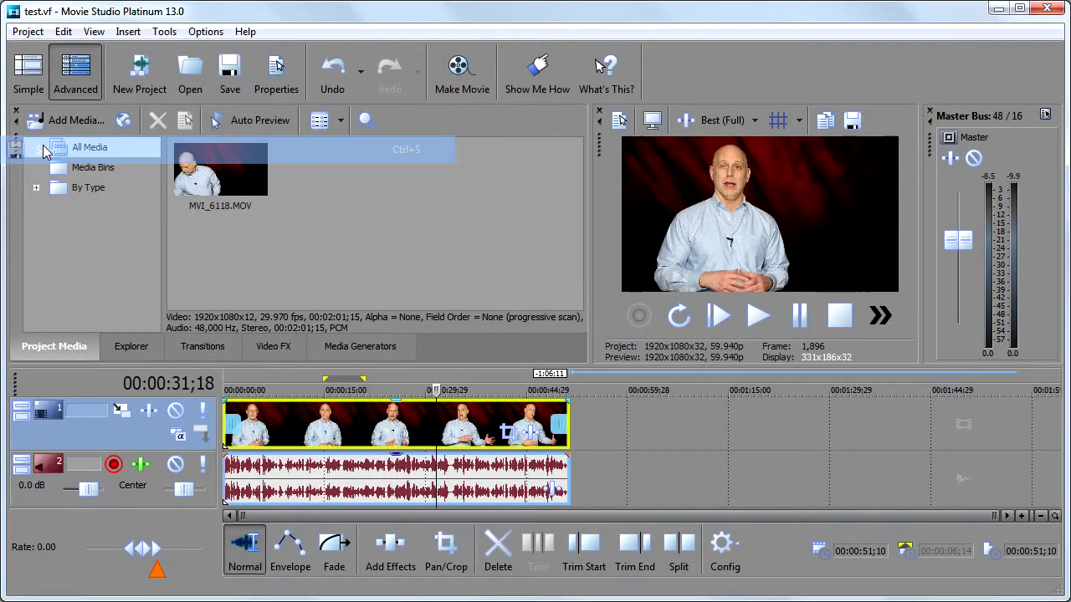
Start making a movie saved to the hard drive and choose MP4 as its format
click(469, 72)
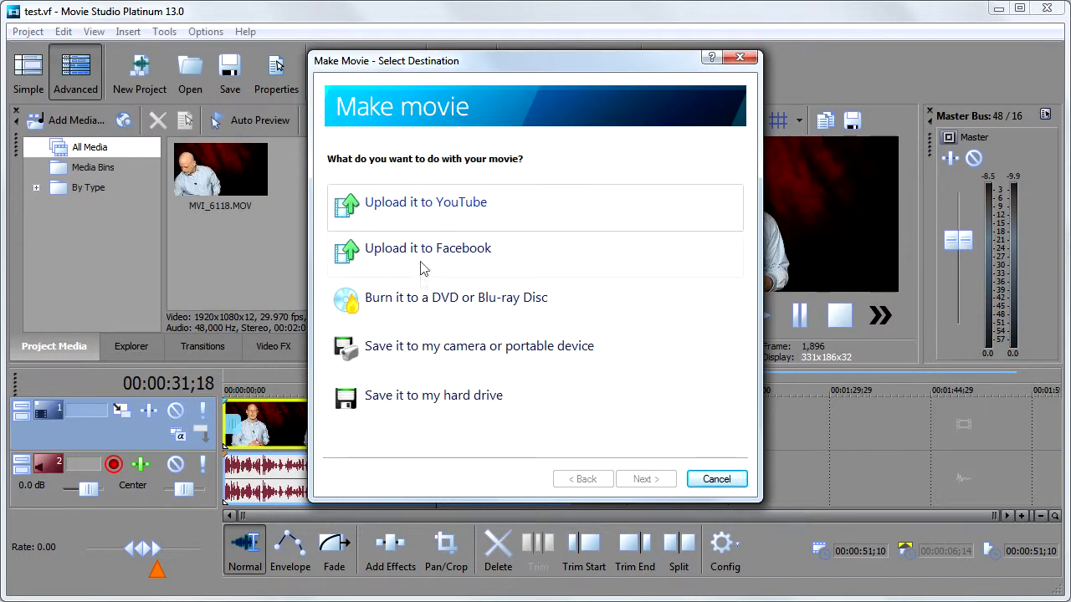
click(424, 397)
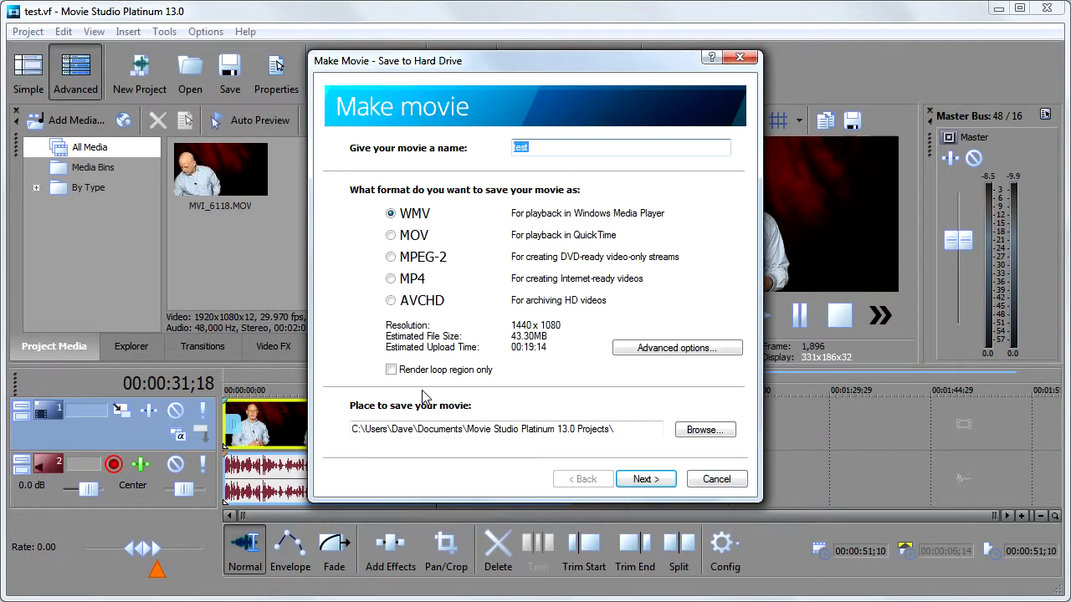
click(389, 279)
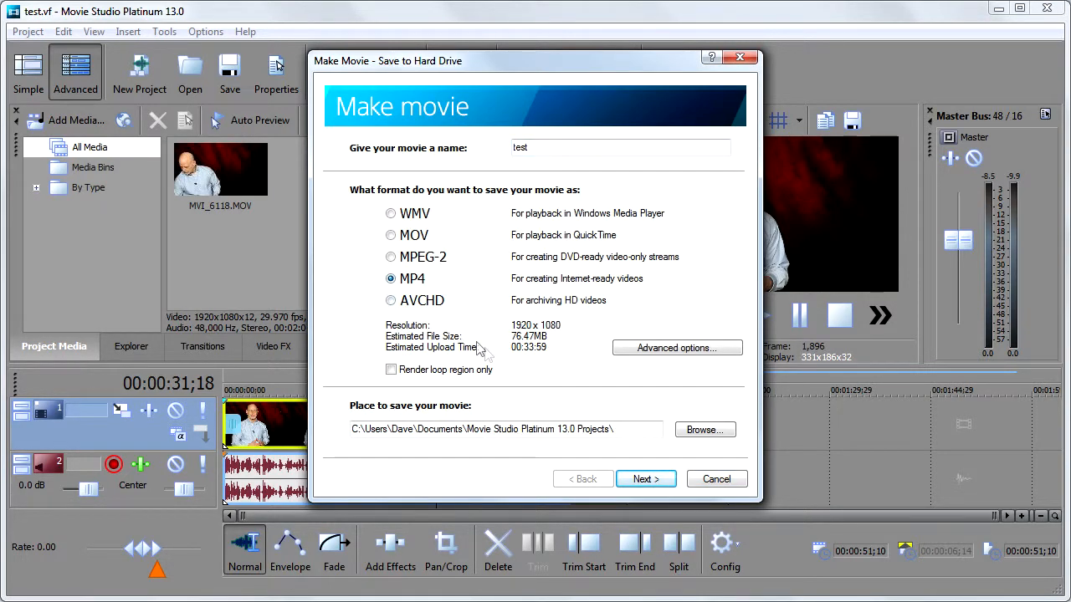
In the advanced render options, choose the Sony AVC/MVC format with the Internet 1920x1080-30p template
click(651, 353)
drag(349, 199, 352, 252)
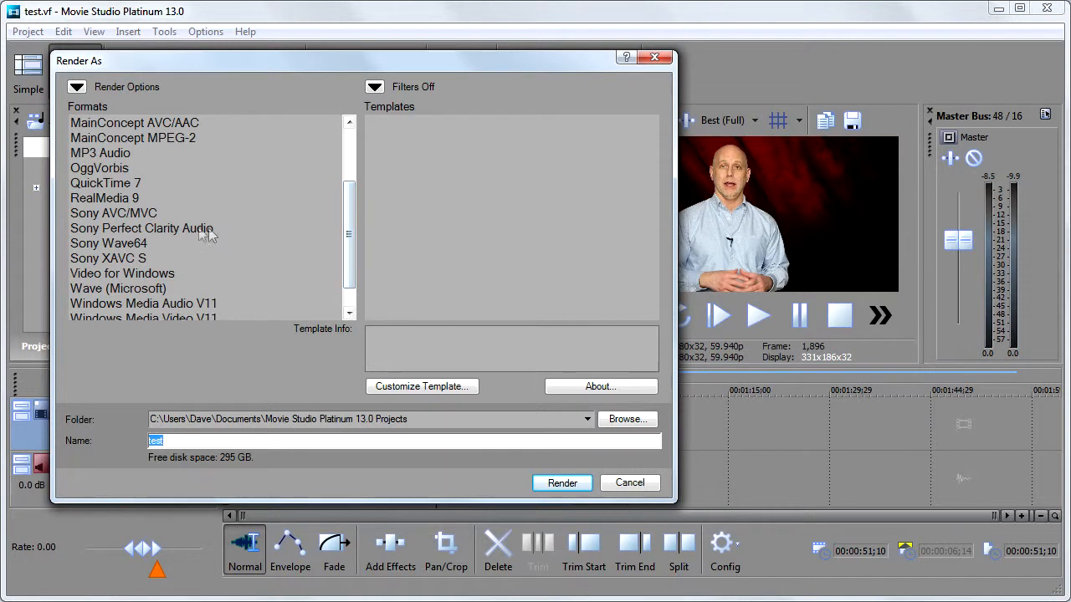
click(136, 212)
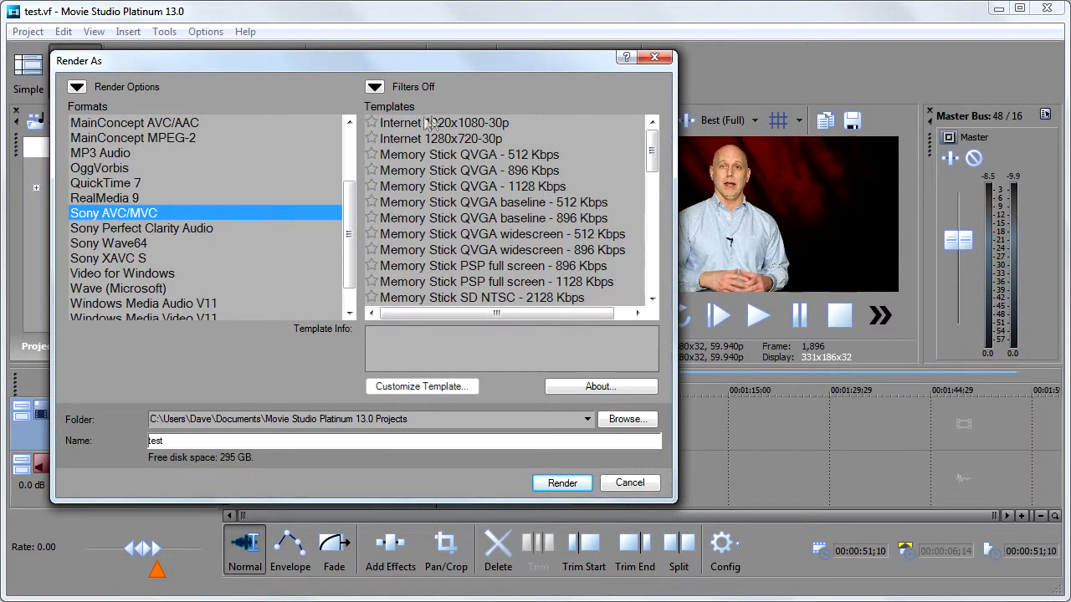
click(461, 125)
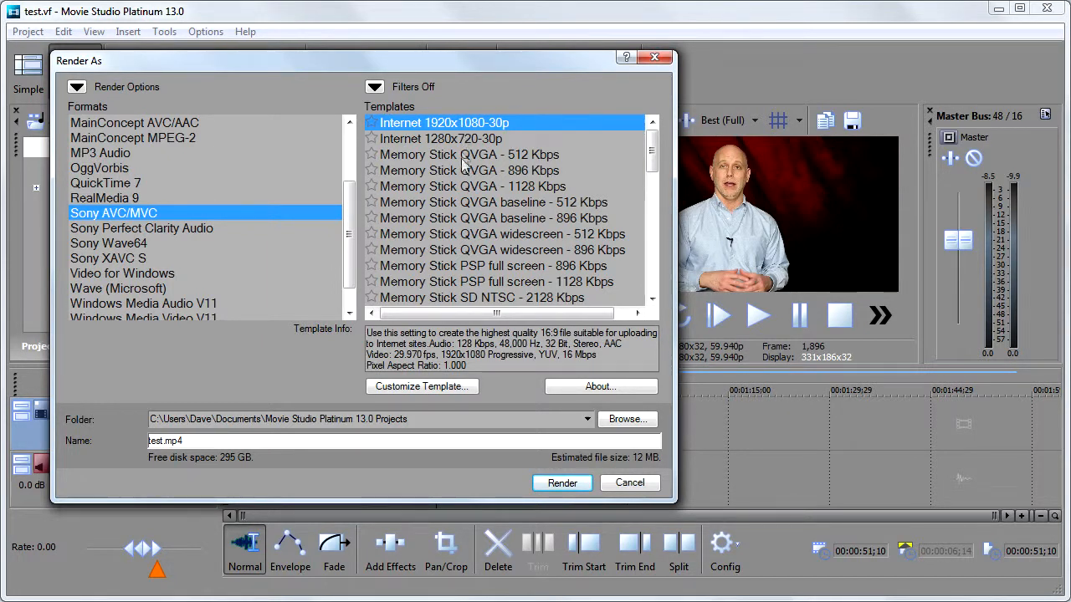
Customize the Internet 1920x1080-30p render template to use a frame rate of 59.940 (Double NTSC)
click(431, 389)
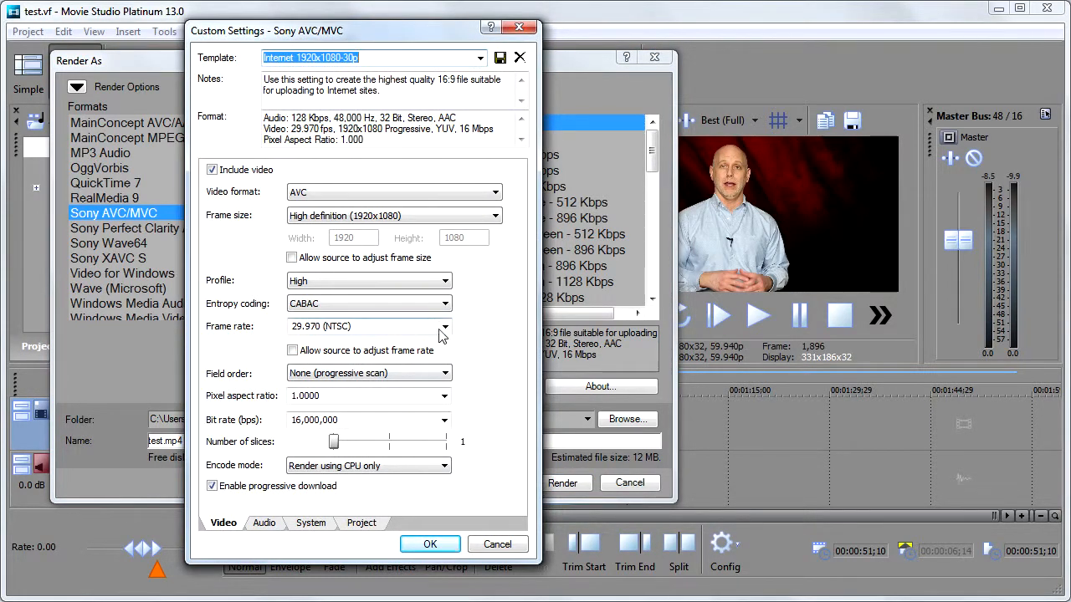
click(445, 327)
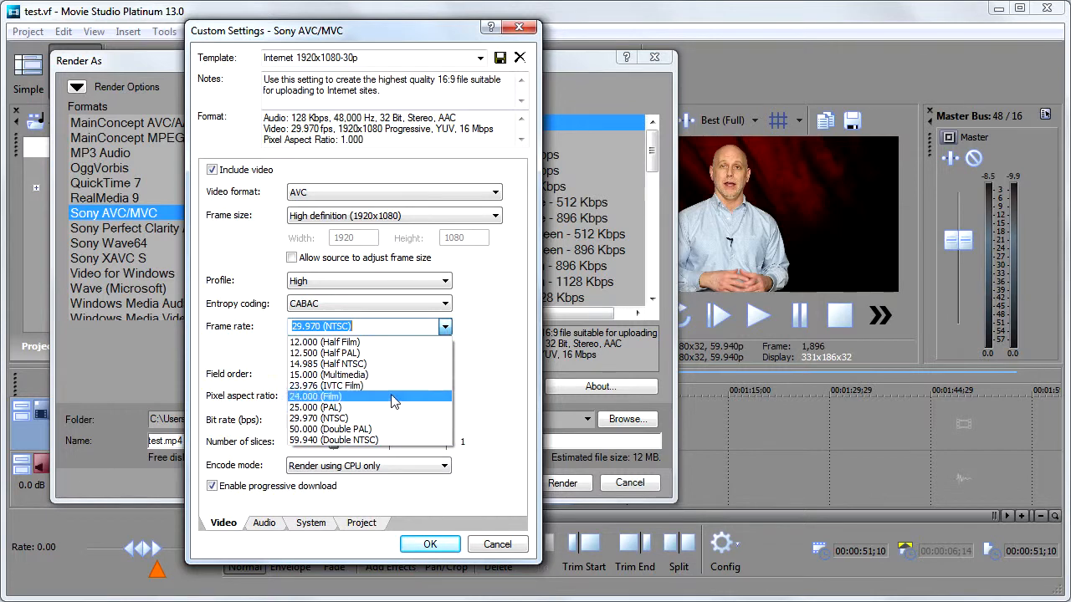
click(381, 440)
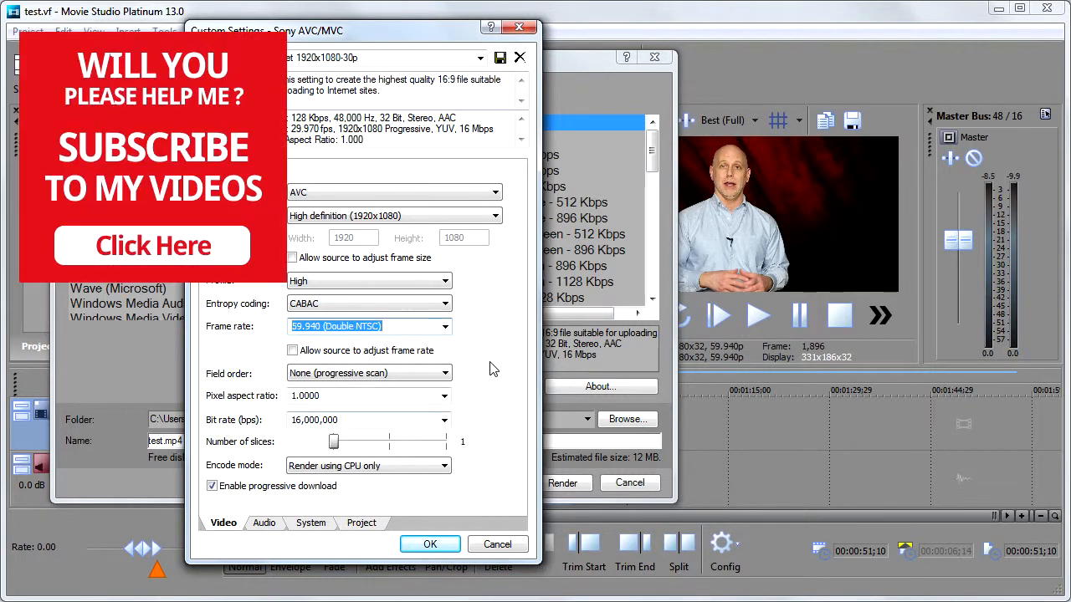
click(430, 545)
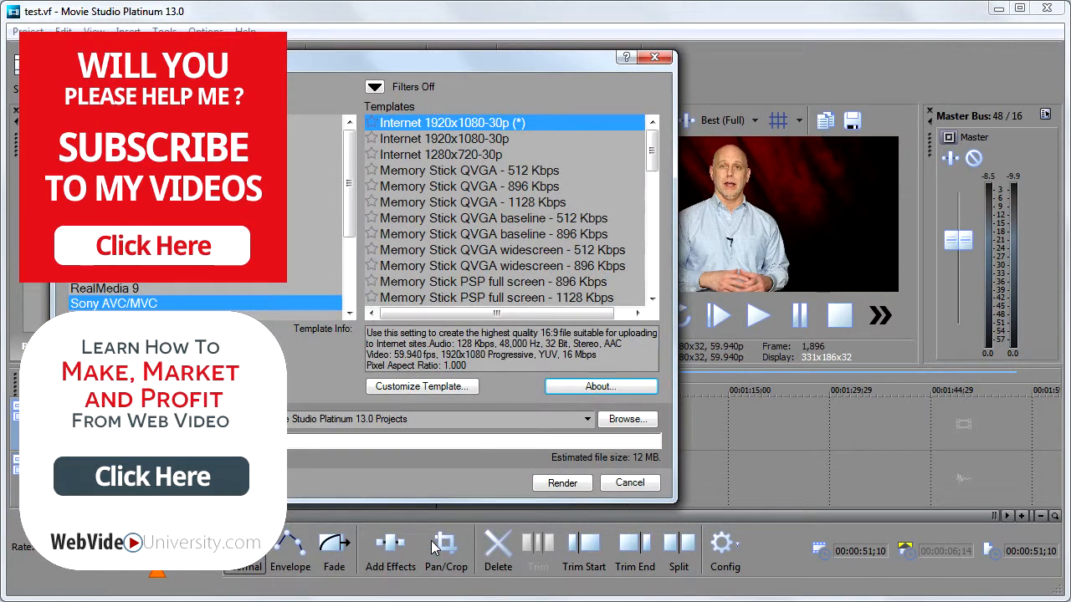